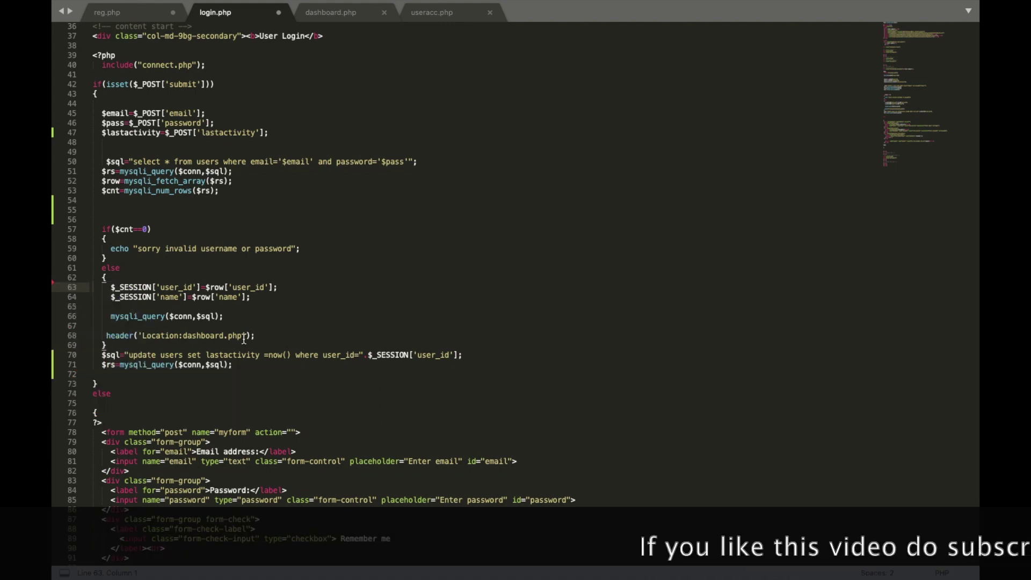
click(291, 356)
drag(291, 355, 265, 354)
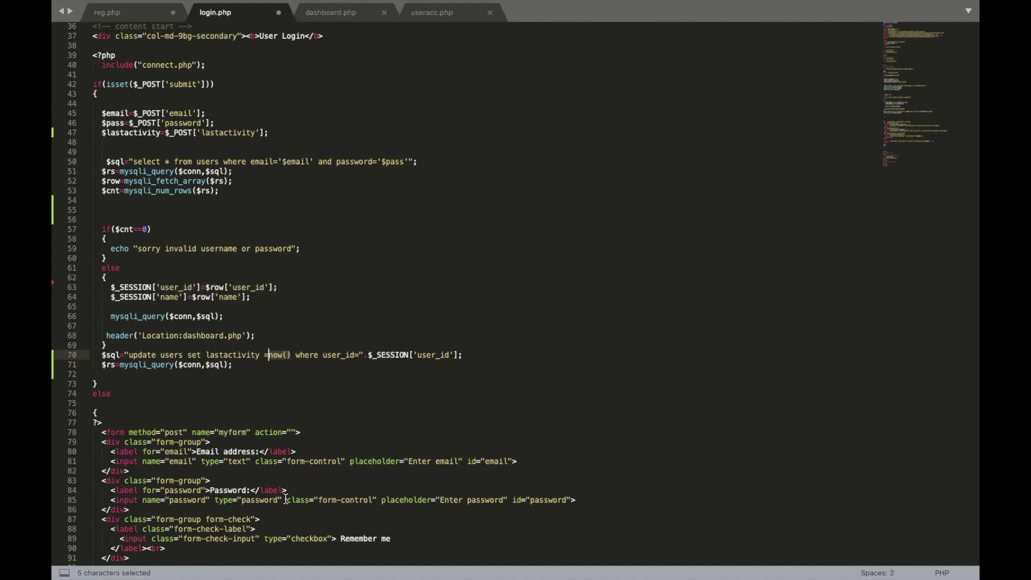
click(307, 577)
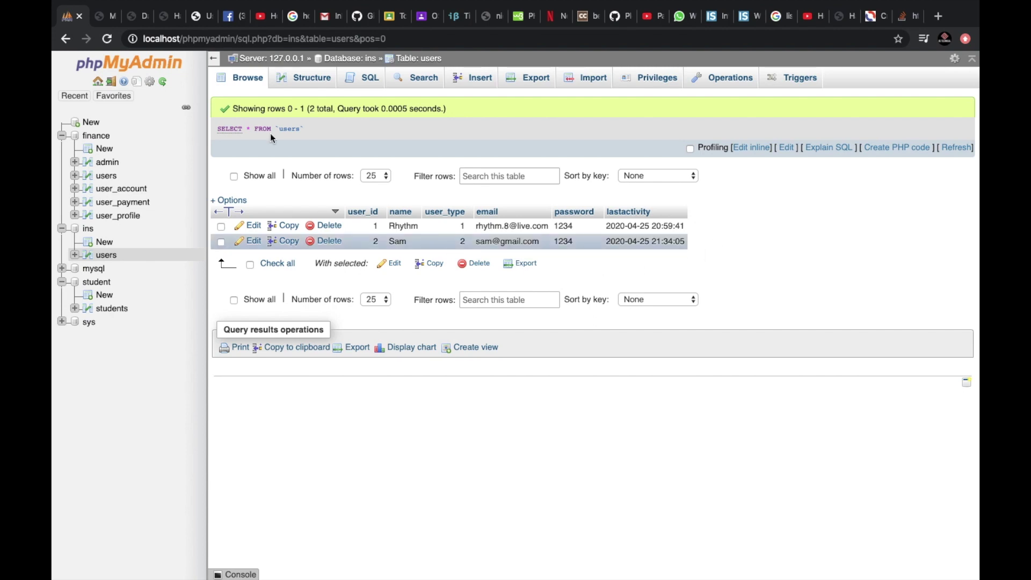
- Log in to the insurance app as sam using the autofilled email and password
click(204, 18)
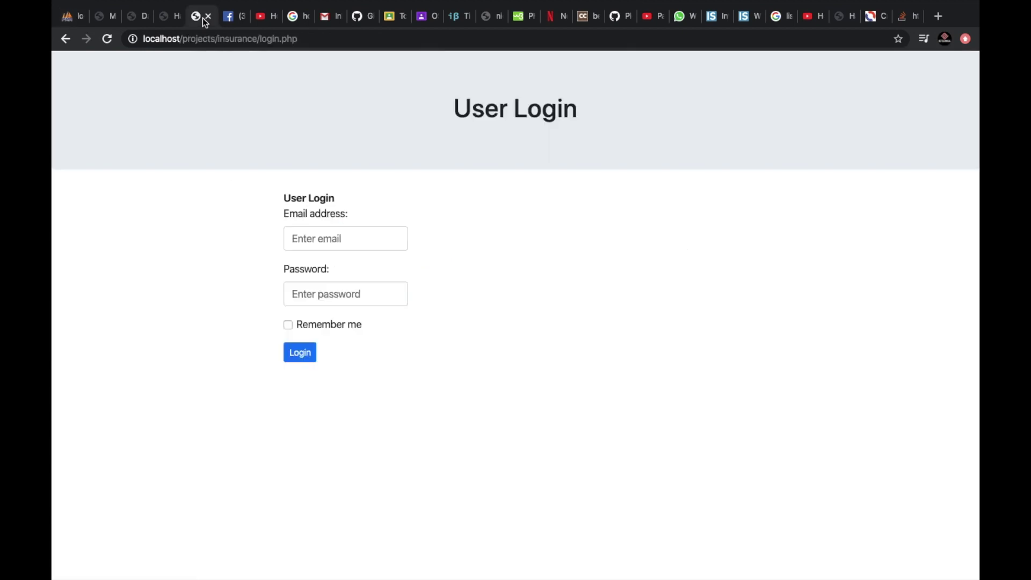
click(332, 233)
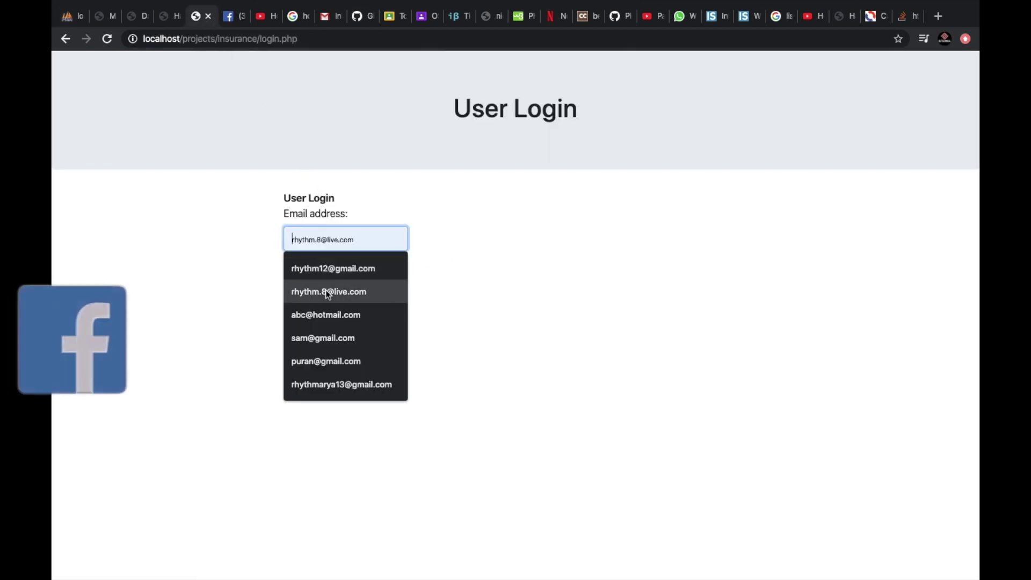
click(323, 337)
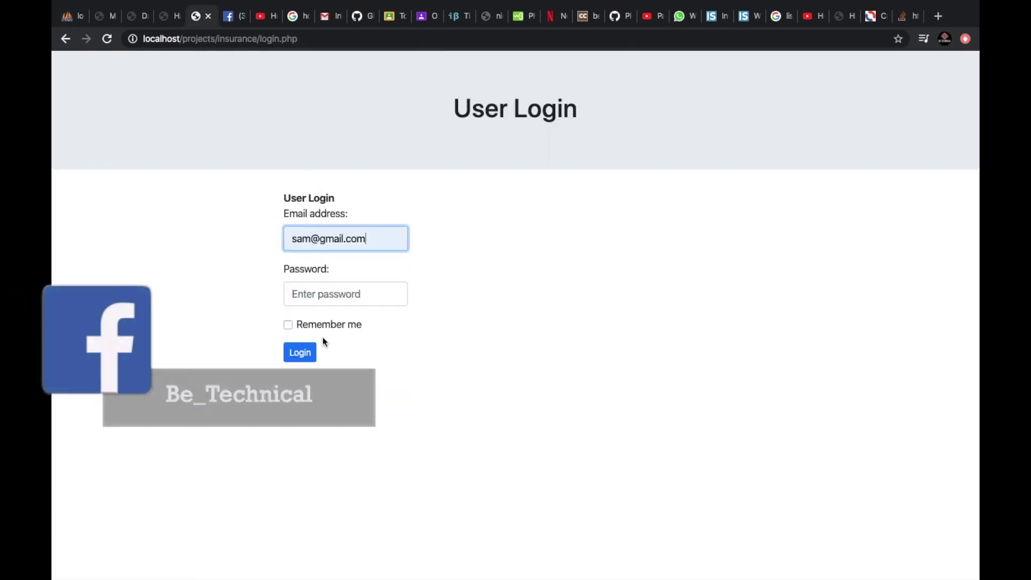
click(329, 295)
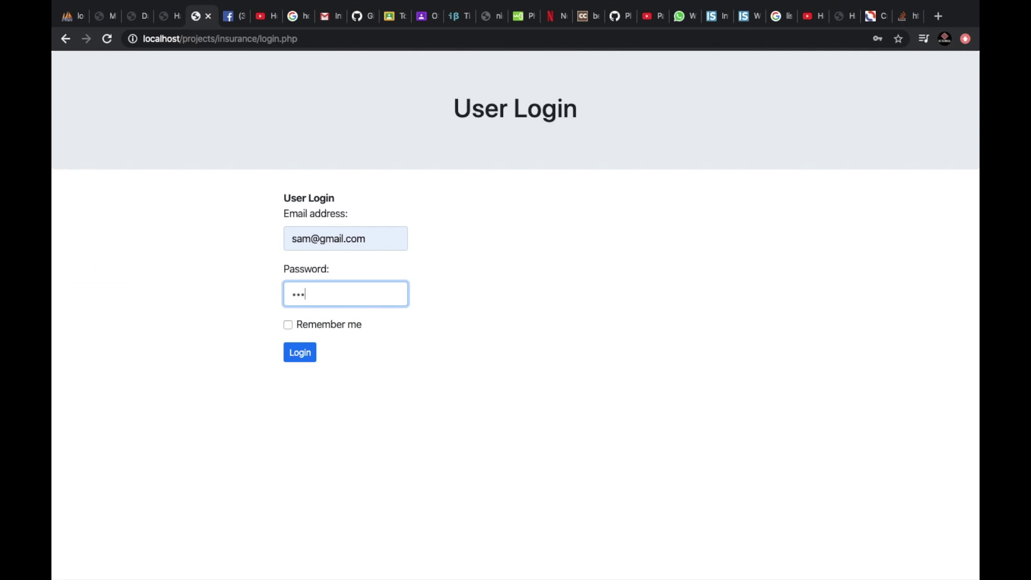
click(298, 357)
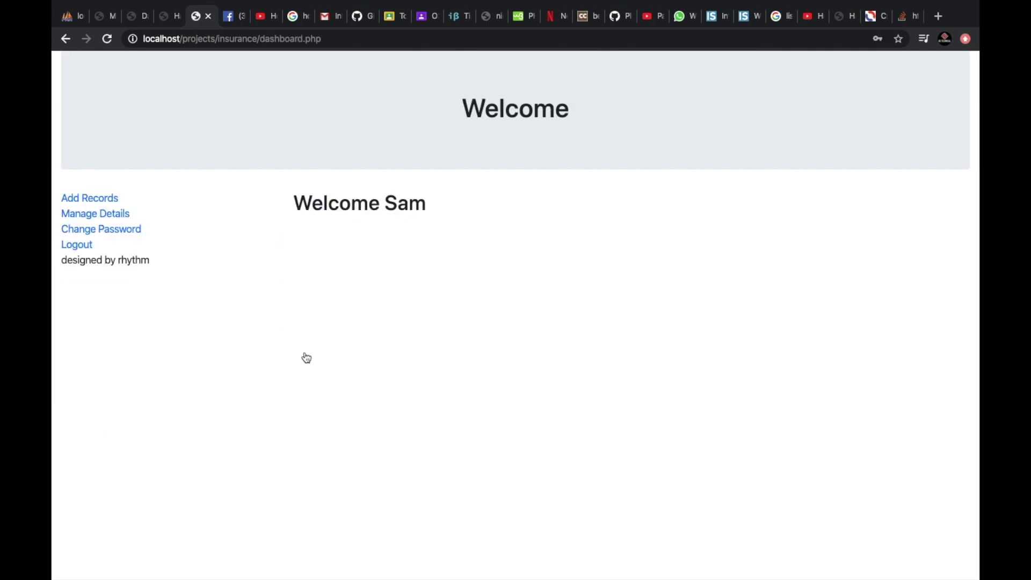
- Reload phpMyAdmin's users table to check sam's updated lastactivity time
click(77, 17)
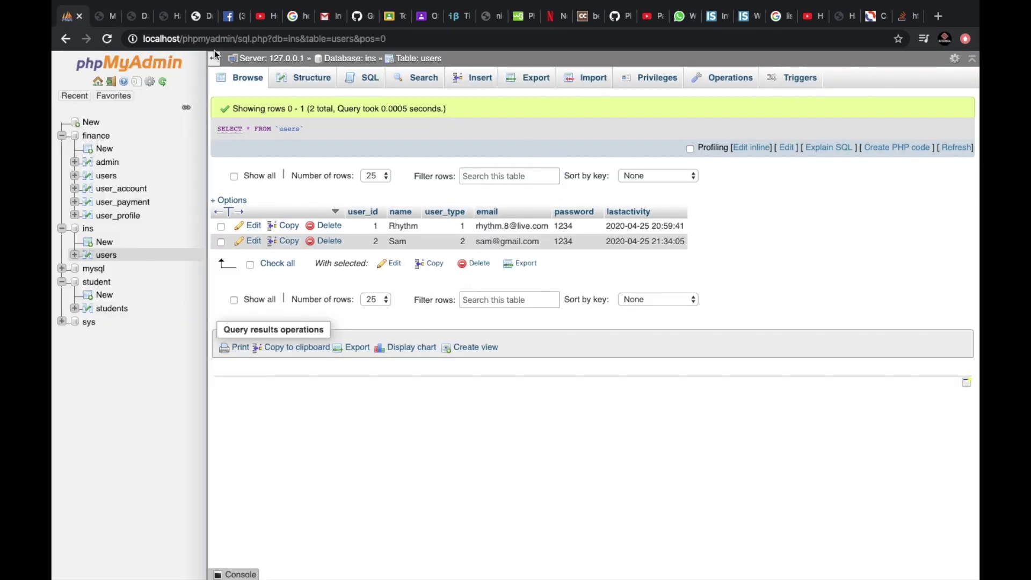
click(246, 79)
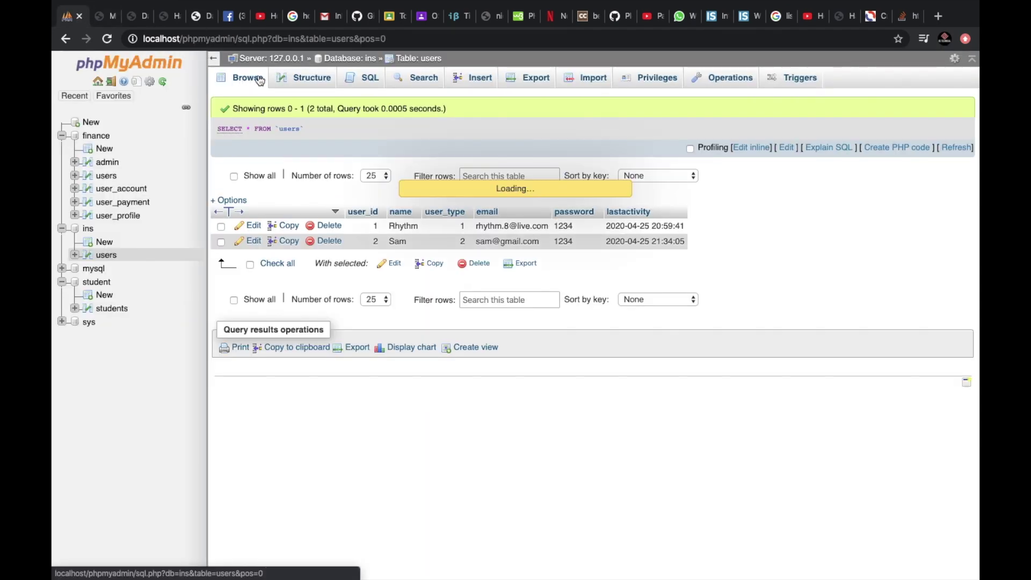